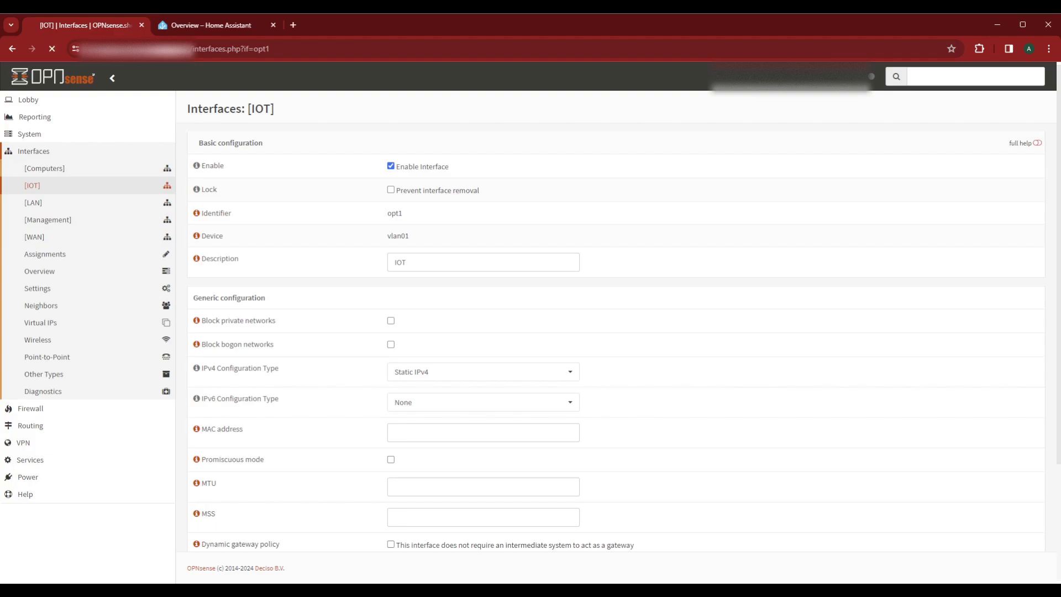
Scroll to the IOT interface's static IPv4 settings showing 192.168.10.1 with a /23 subnet.
{"action": "scroll", "coordinate": [284, 232], "scroll_direction": "down", "scroll_amount": 3}
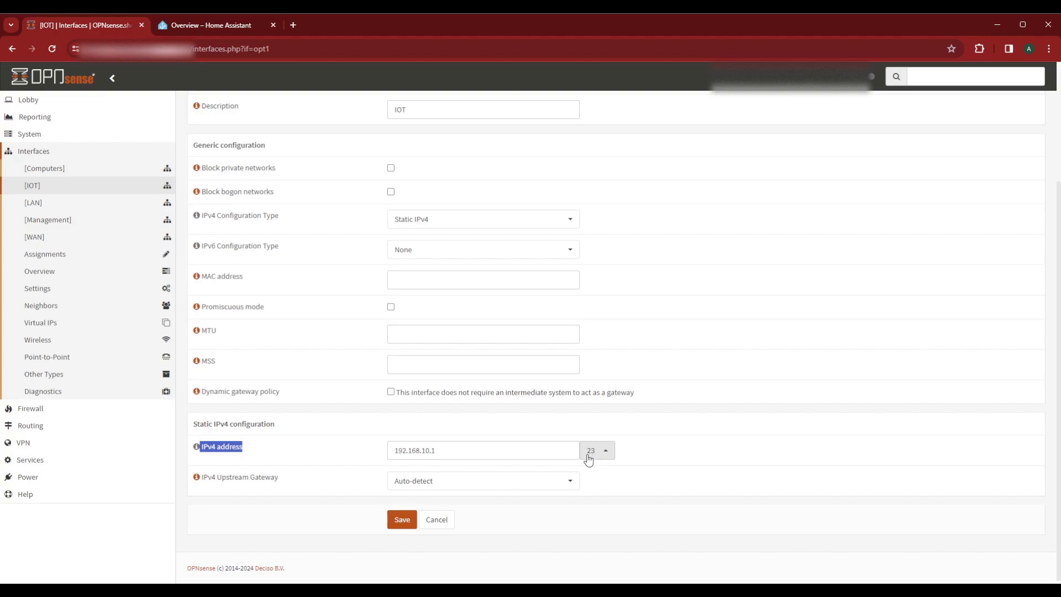
Open the ISC DHCPv4 settings page for the IOT network.
{"action": "left_click", "coordinate": [33, 464]}
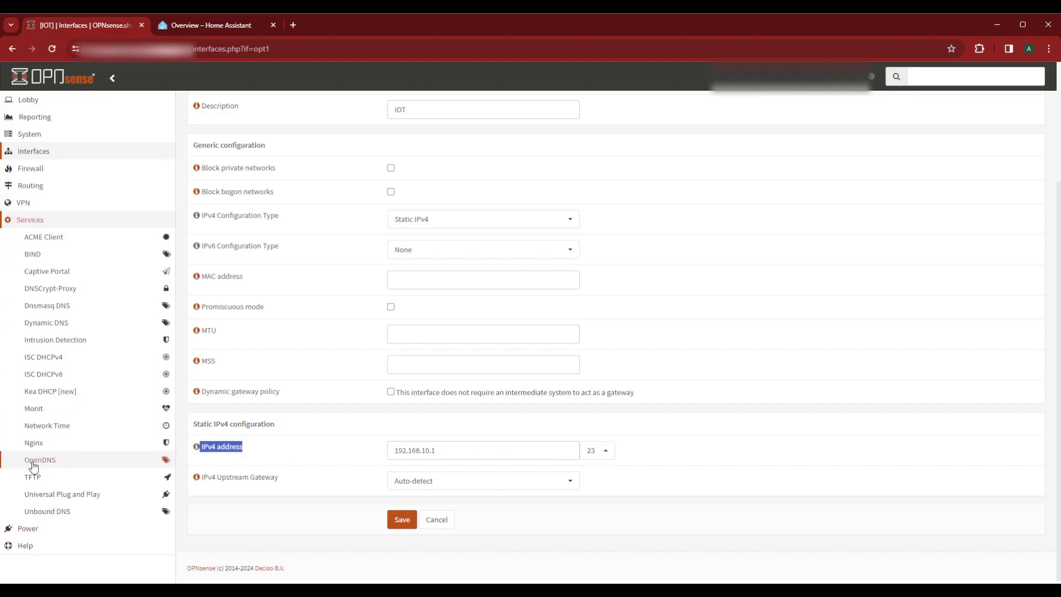
{"action": "left_click", "coordinate": [36, 359]}
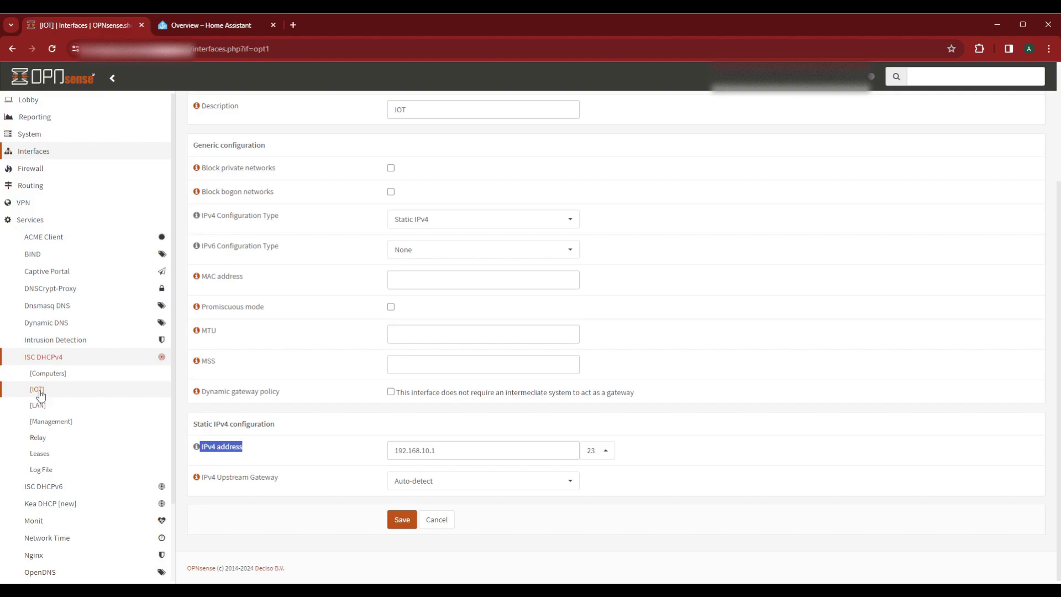
{"action": "left_click", "coordinate": [39, 390]}
Highlight the IOT Available range, DHCP Range and DNS servers values for review.
{"action": "scroll", "coordinate": [41, 396], "scroll_direction": "down", "scroll_amount": 1}
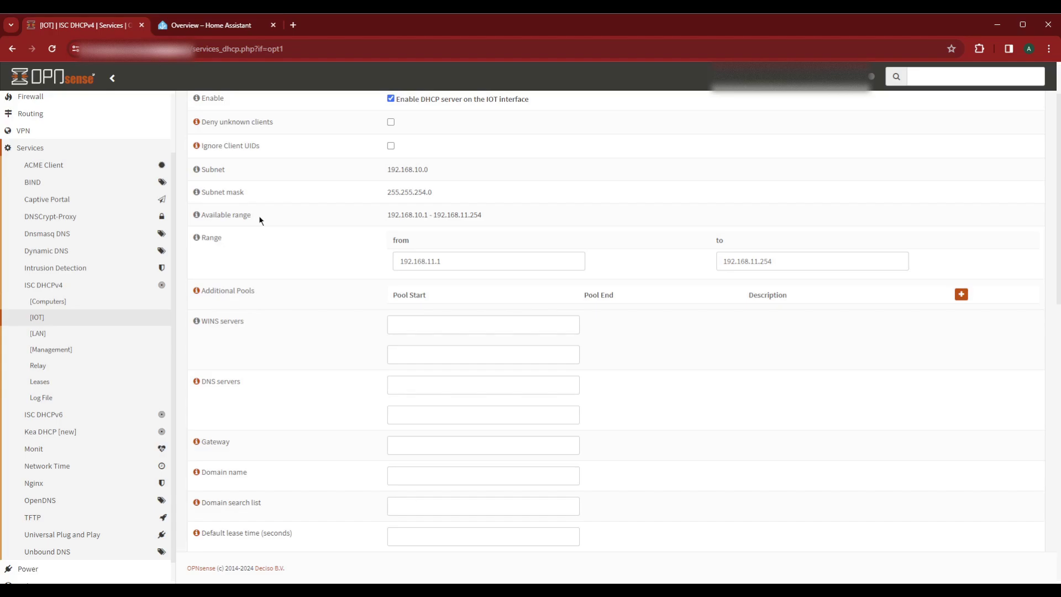
{"action": "left_click_drag", "start_coordinate": [252, 216], "coordinate": [199, 216]}
{"action": "left_click_drag", "start_coordinate": [256, 243], "coordinate": [198, 240]}
{"action": "left_click_drag", "start_coordinate": [249, 381], "coordinate": [197, 387]}
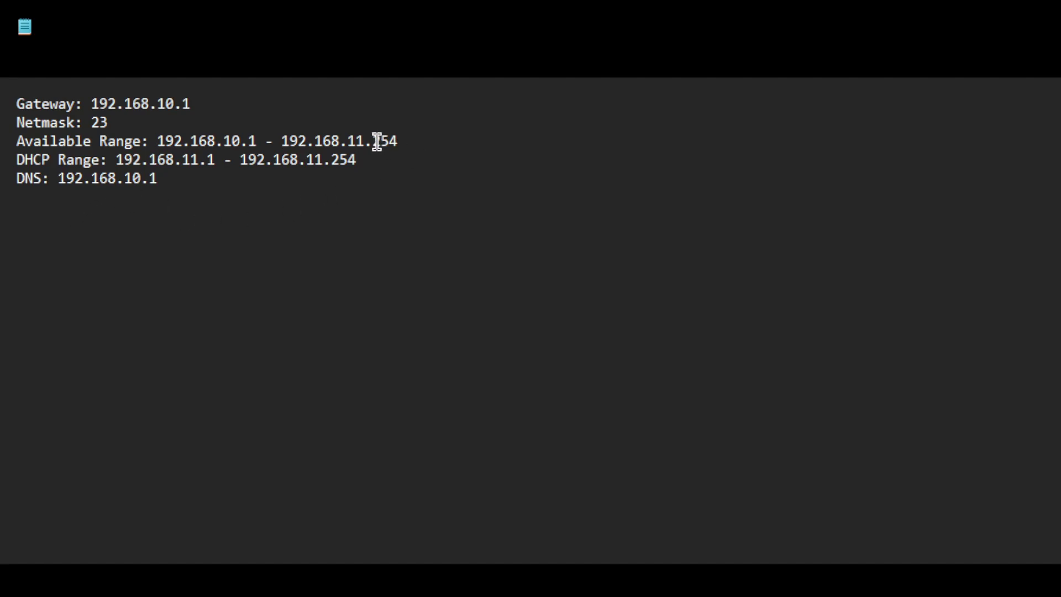
Check the gateway and range notes, then paste 'Actual Available: 192.168.10.2 - 192.168.10.254' below the DNS line.
{"action": "left_click_drag", "start_coordinate": [405, 142], "coordinate": [5, 147]}
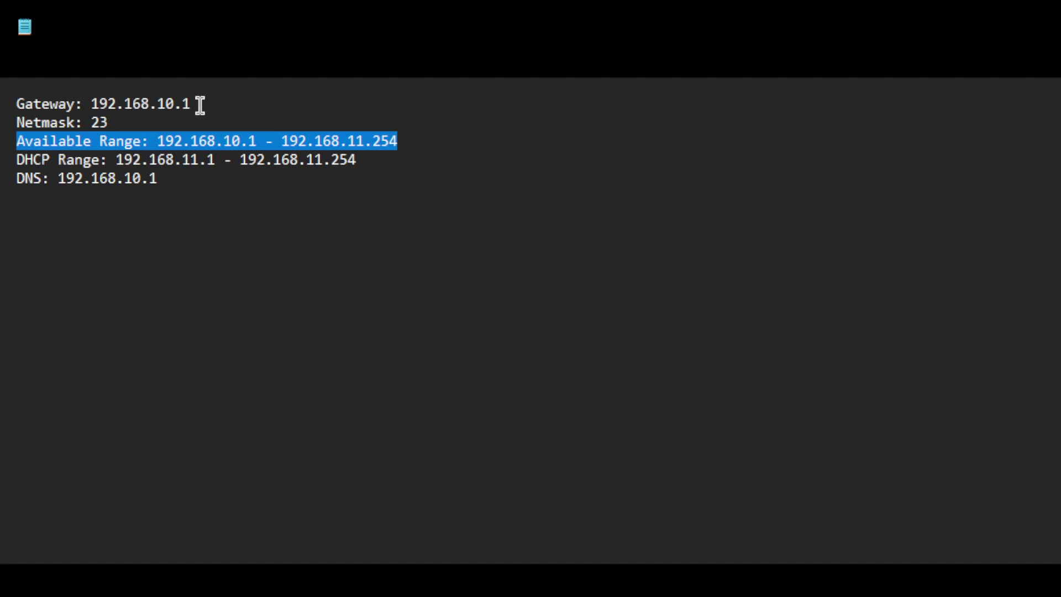
{"action": "left_click_drag", "start_coordinate": [192, 104], "coordinate": [149, 104]}
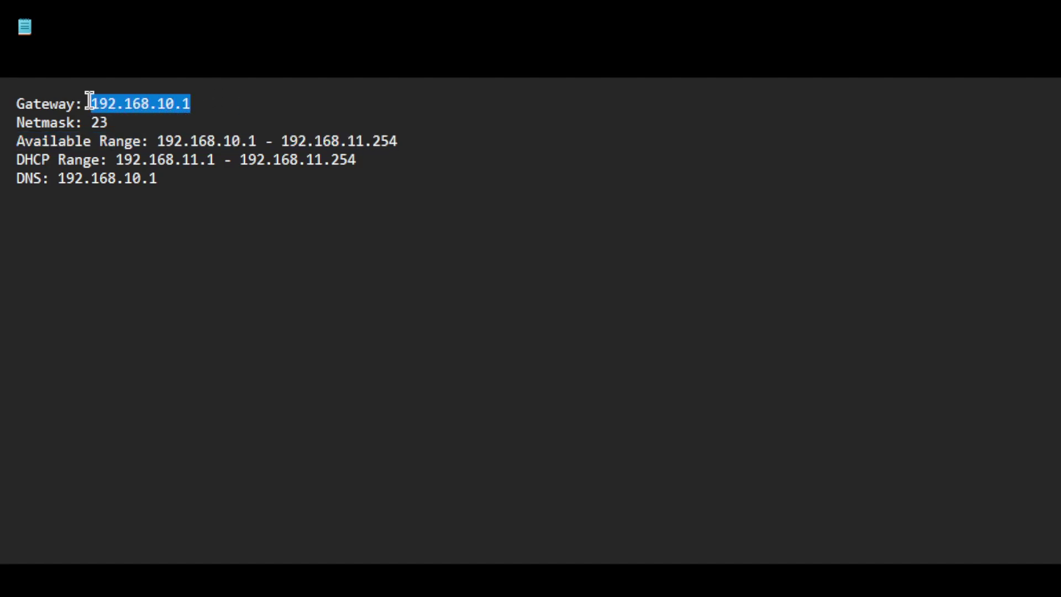
{"action": "left_click", "coordinate": [360, 162]}
{"action": "left_click_drag", "start_coordinate": [361, 164], "coordinate": [273, 161]}
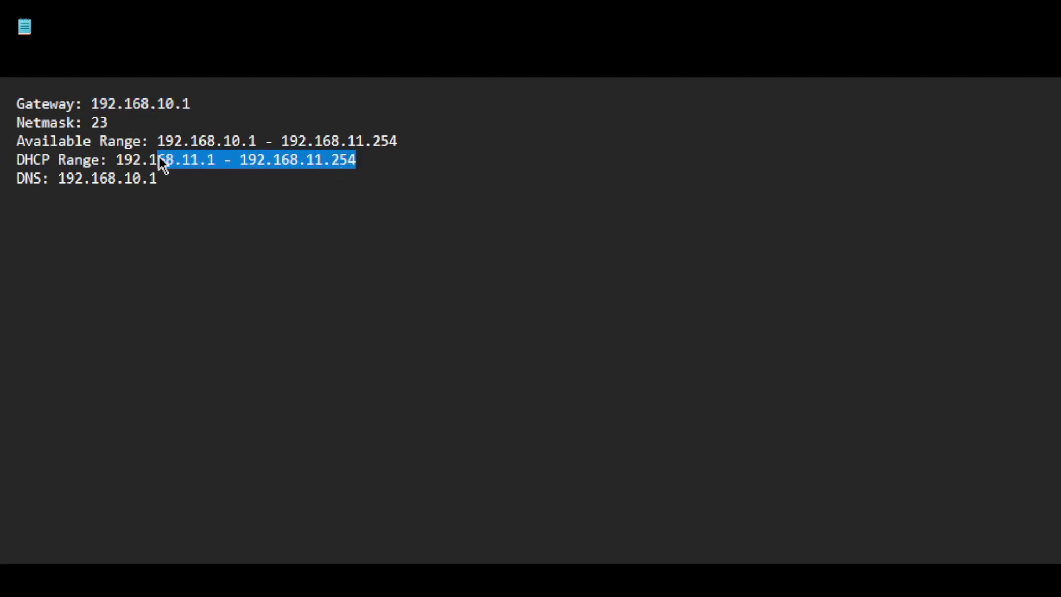
{"action": "left_click", "coordinate": [83, 225]}
{"action": "type", "text": "Actual Available: 192.168.10.2 - 192.168.10.254"}
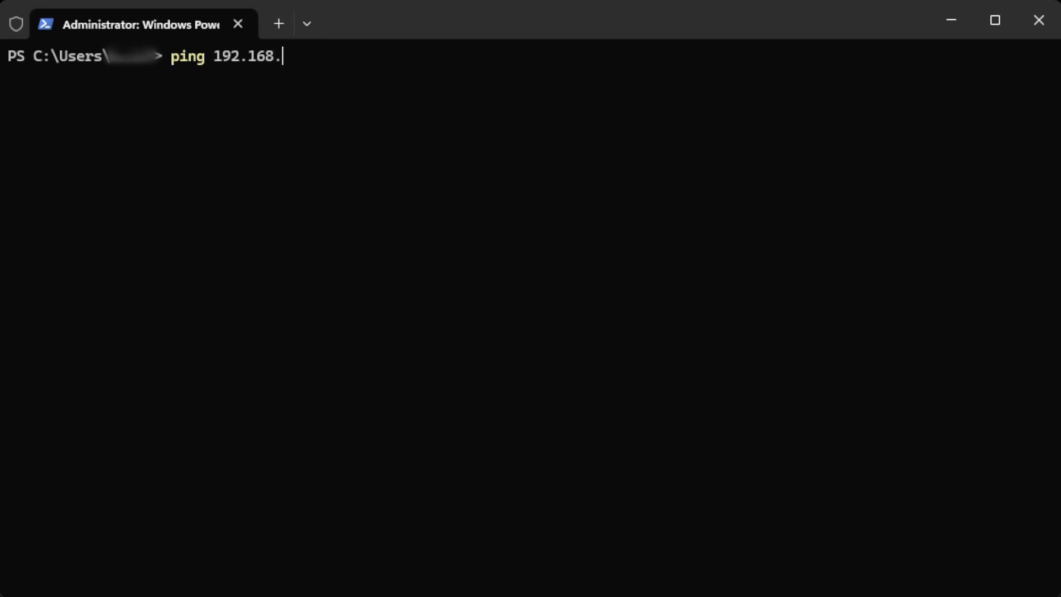
Ping 192.168.10.10, then 192.168.10.12, in PowerShell to see which address answers.
{"action": "type", "text": "10.10"}
{"action": "key", "text": "Return"}
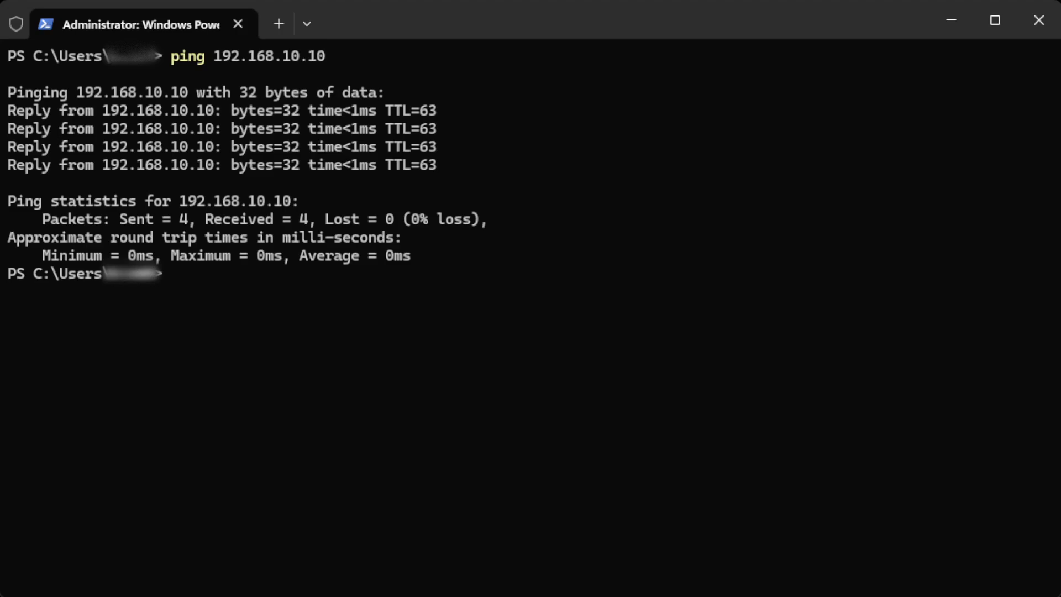
{"action": "type", "text": "ping 192.168.10.12"}
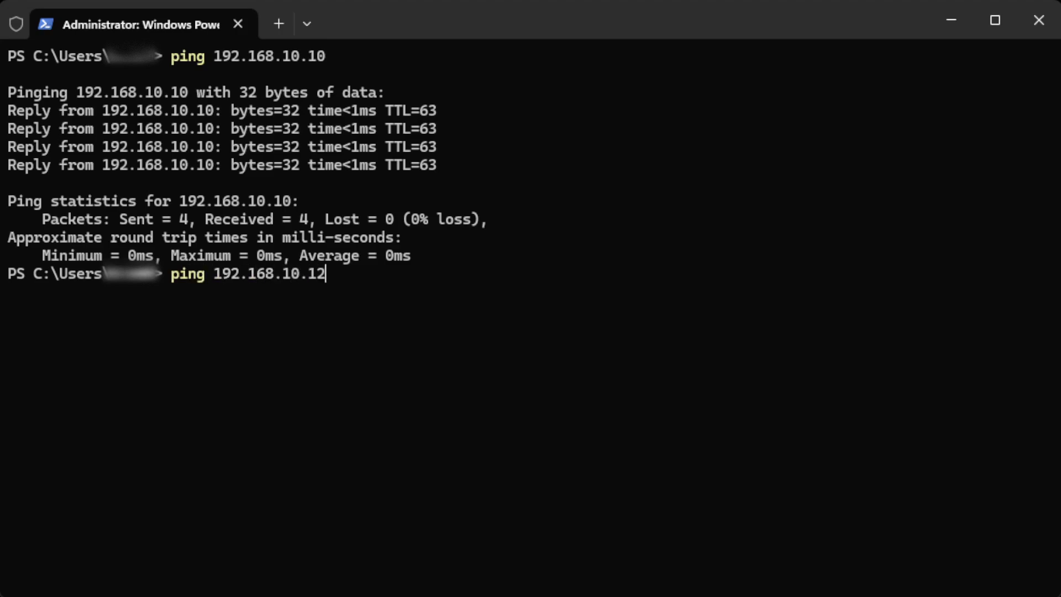
{"action": "key", "text": "Return"}
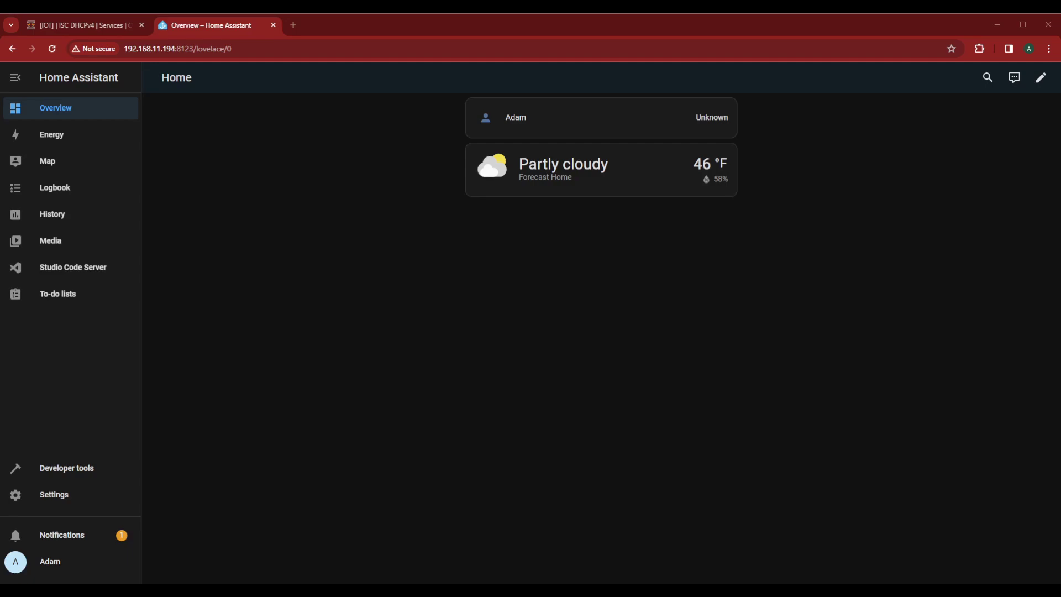
Go to Settings > System > Network and expand WLAN0's IPv4 section.
{"action": "left_click", "coordinate": [104, 500]}
{"action": "left_click", "coordinate": [523, 479]}
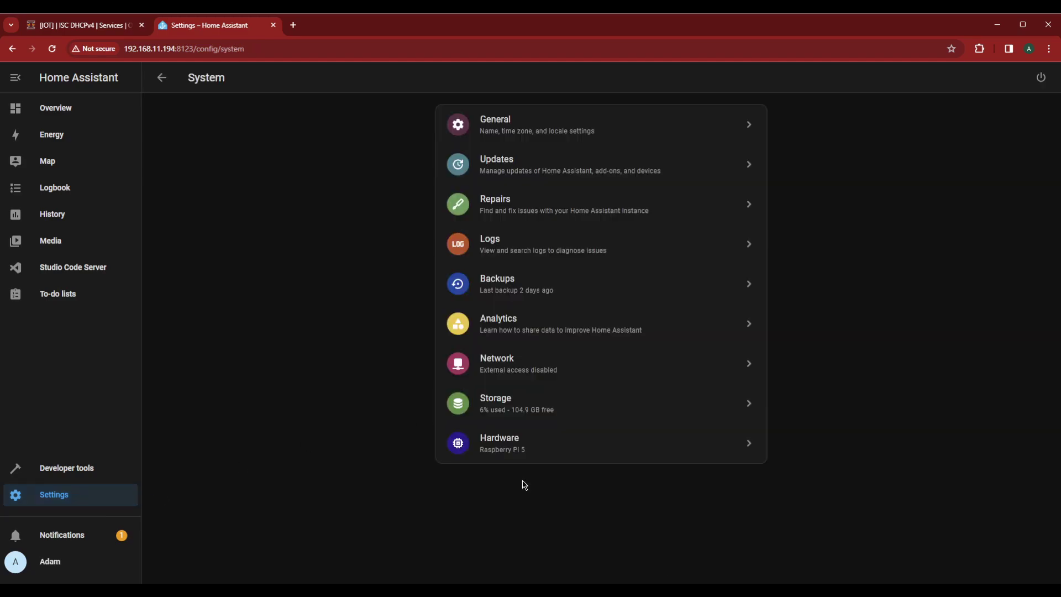
{"action": "left_click", "coordinate": [504, 362]}
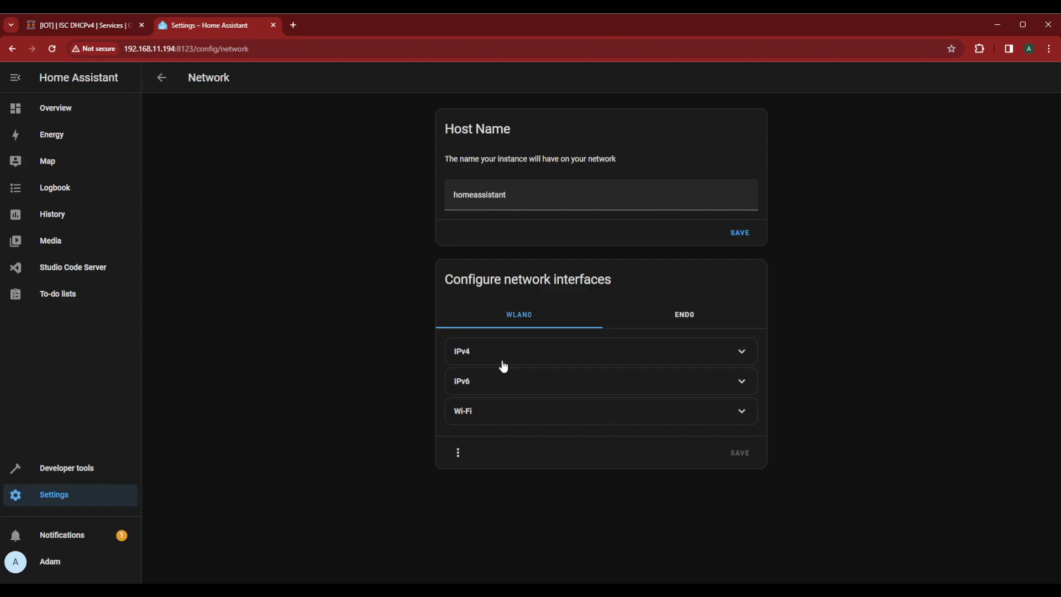
{"action": "left_click", "coordinate": [506, 355]}
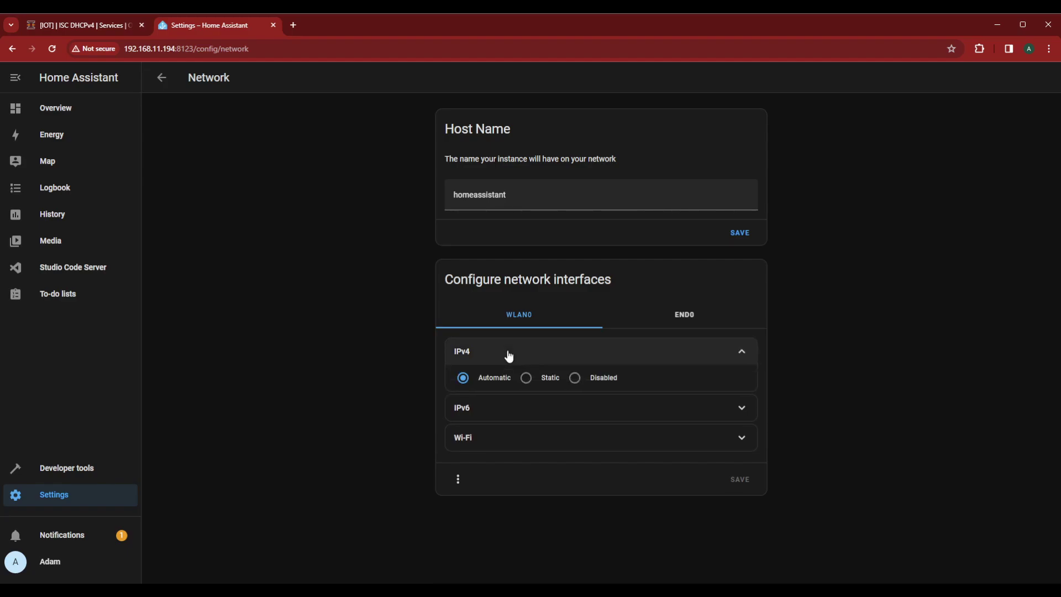
Set WLAN0 IPv4 to Static and change the address from 192.168.11.194 to 192.168.10.12/23.
{"action": "left_click", "coordinate": [528, 380]}
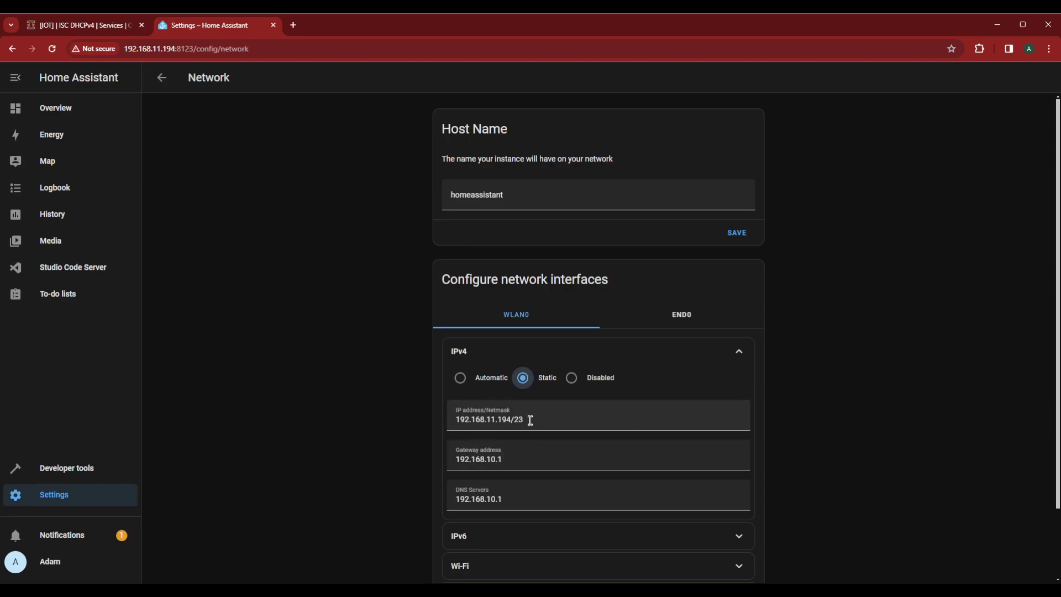
{"action": "double_click", "coordinate": [493, 419]}
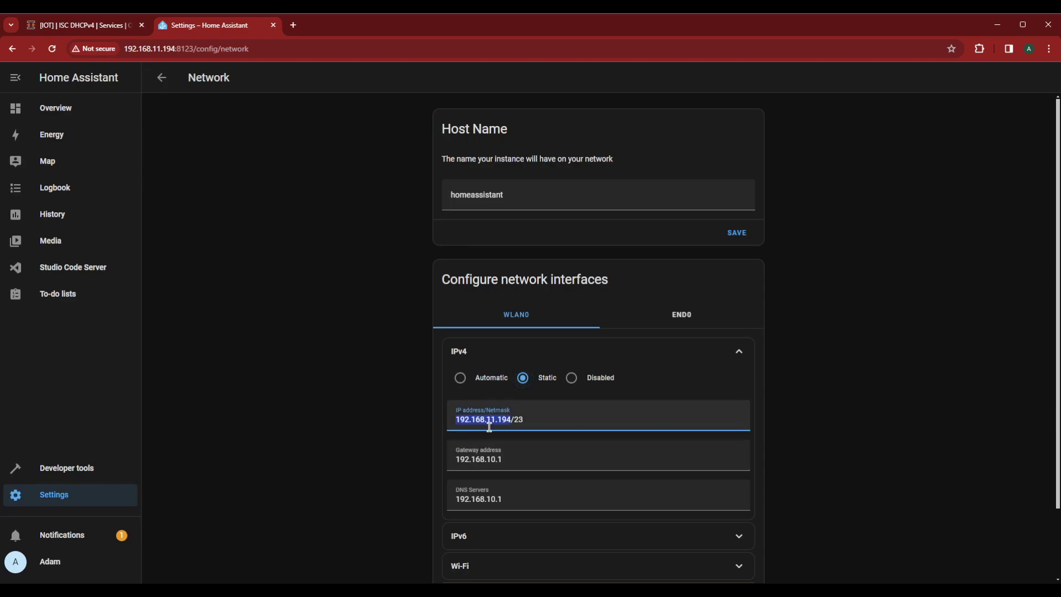
{"action": "left_click", "coordinate": [489, 421]}
{"action": "key", "text": "Delete"}
{"action": "key", "text": "Delete"}
{"action": "key", "text": "Delete"}
{"action": "key", "text": "Delete"}
{"action": "key", "text": "Delete"}
{"action": "type", "text": "0.12"}
{"action": "scroll", "coordinate": [704, 457], "scroll_direction": "down", "scroll_amount": 3}
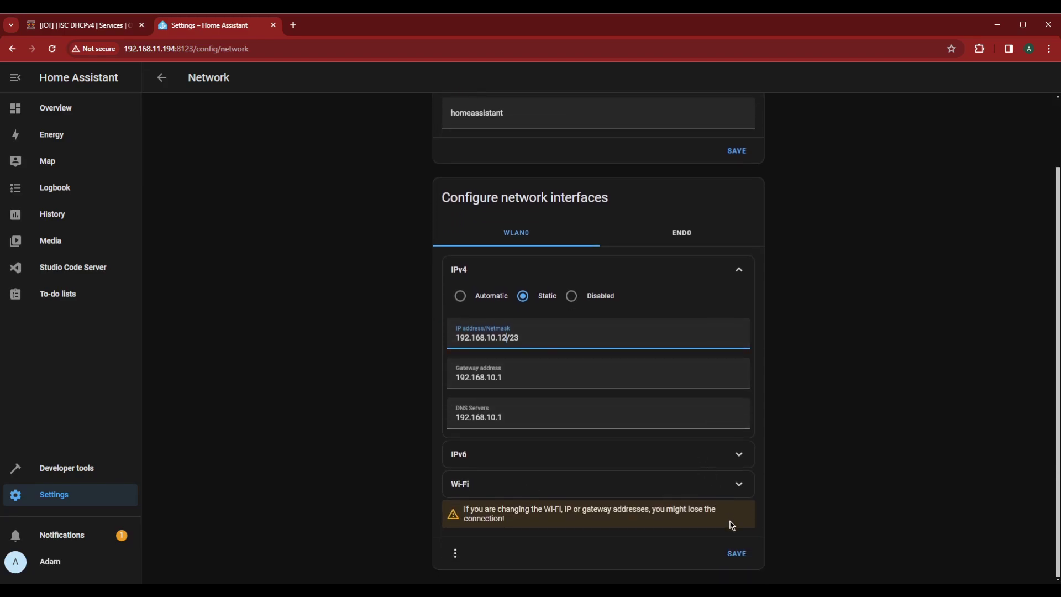
Save WLAN0's static IPv4 configuration of 192.168.10.12/23.
{"action": "left_click", "coordinate": [739, 558]}
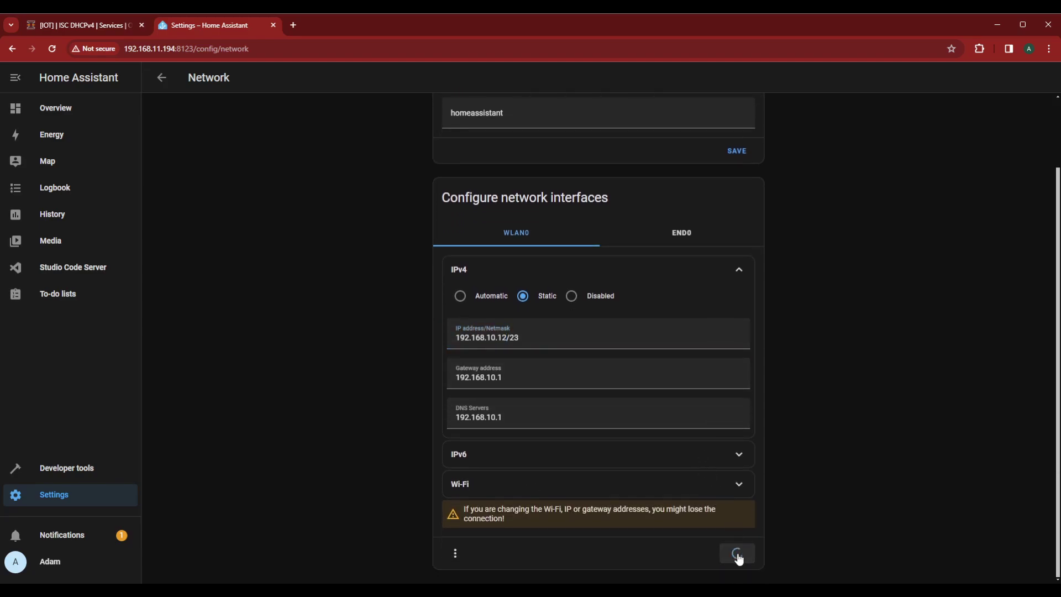